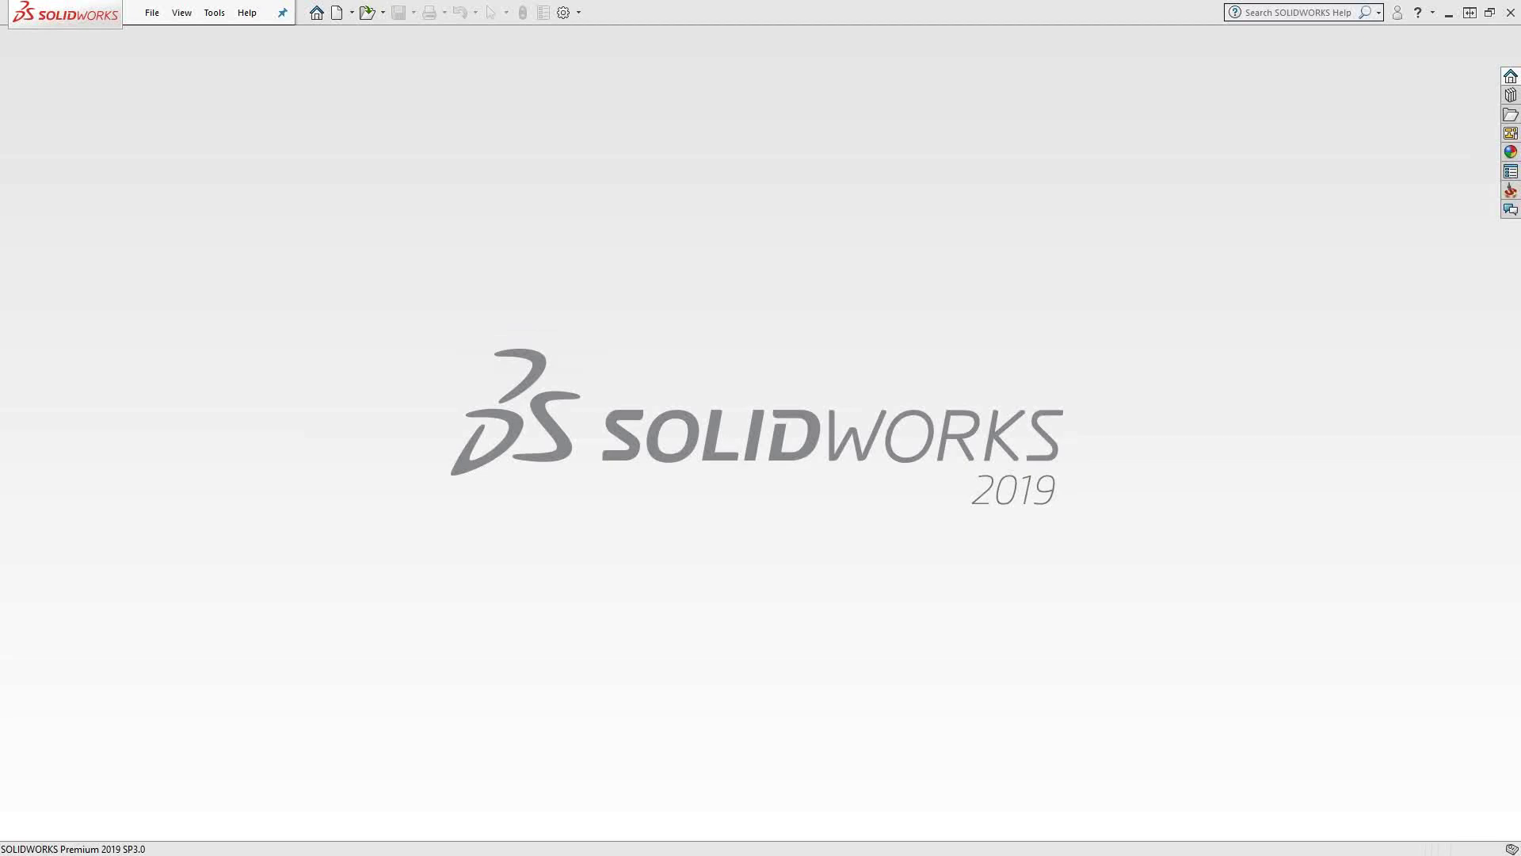
- Open the SolidCAM settings
click(218, 12)
mouse_move(254, 82)
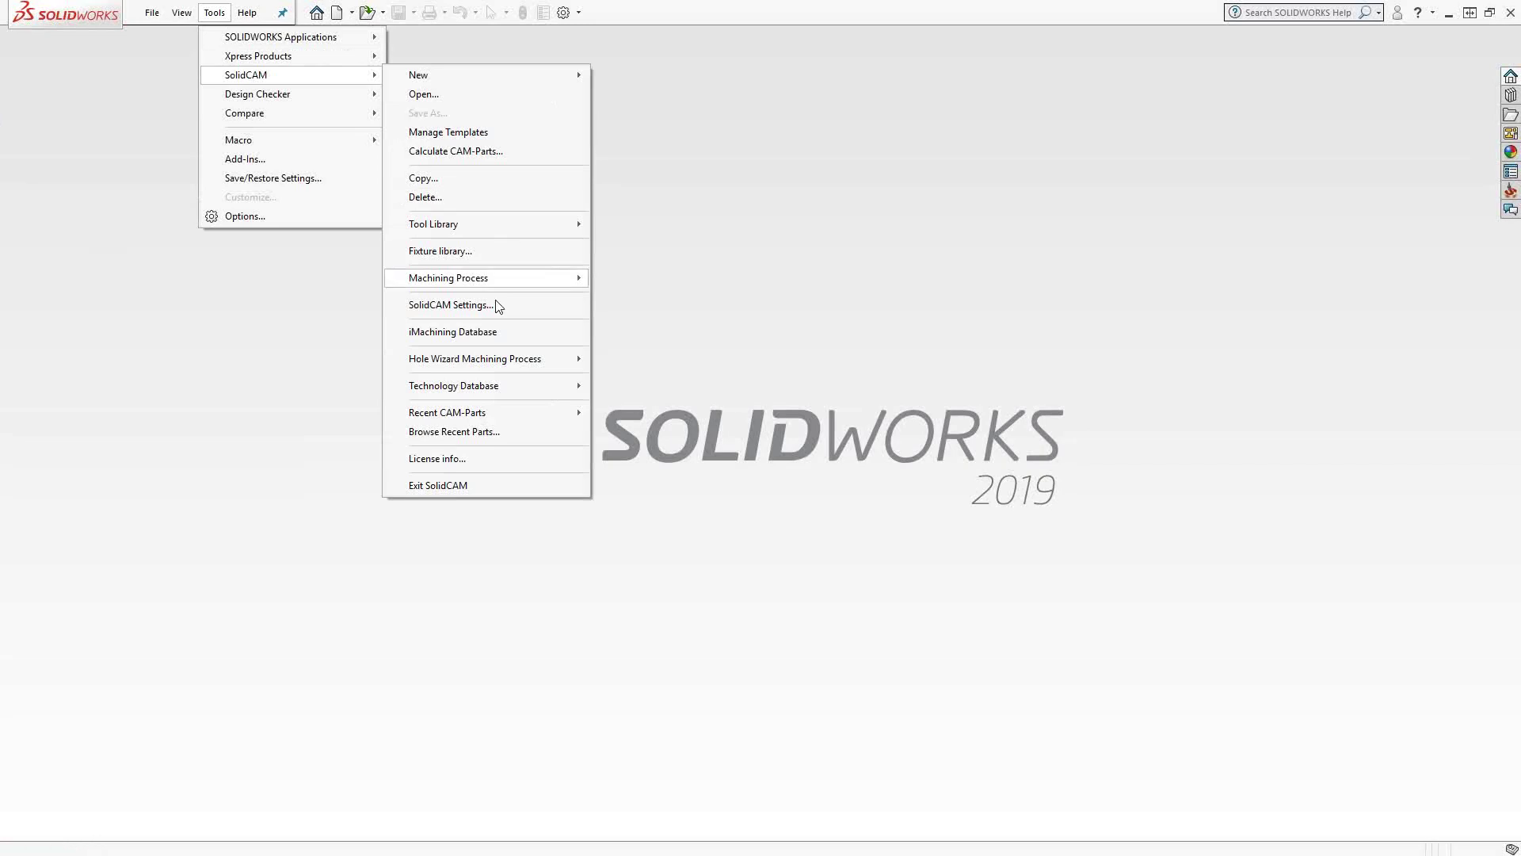
click(469, 305)
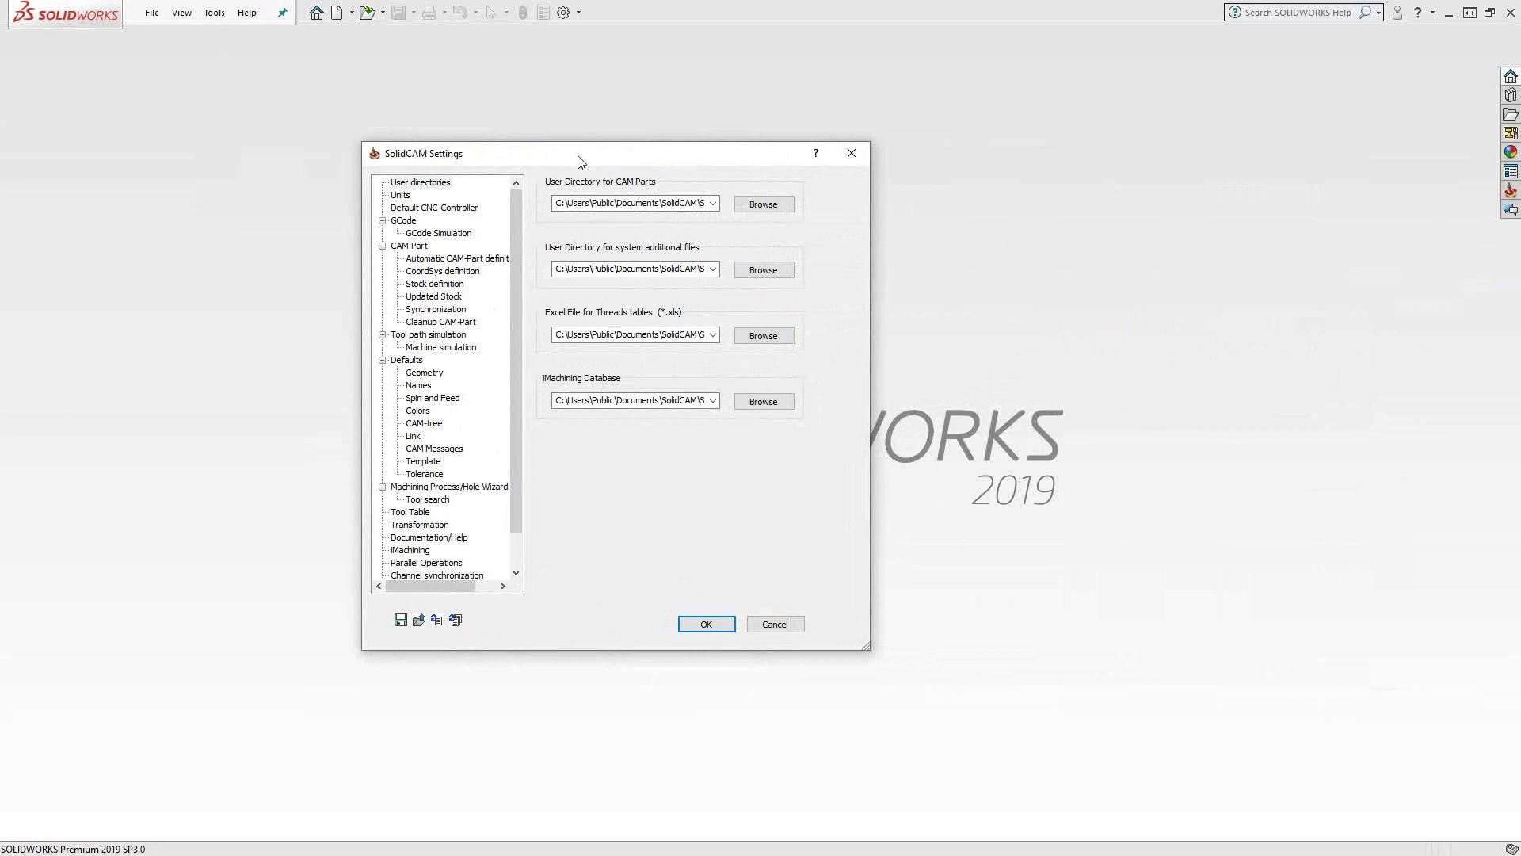
- Review the SolidCAM settings for user directories, units, default CNC-controllers, GCode files and CAM-Part creation
click(419, 184)
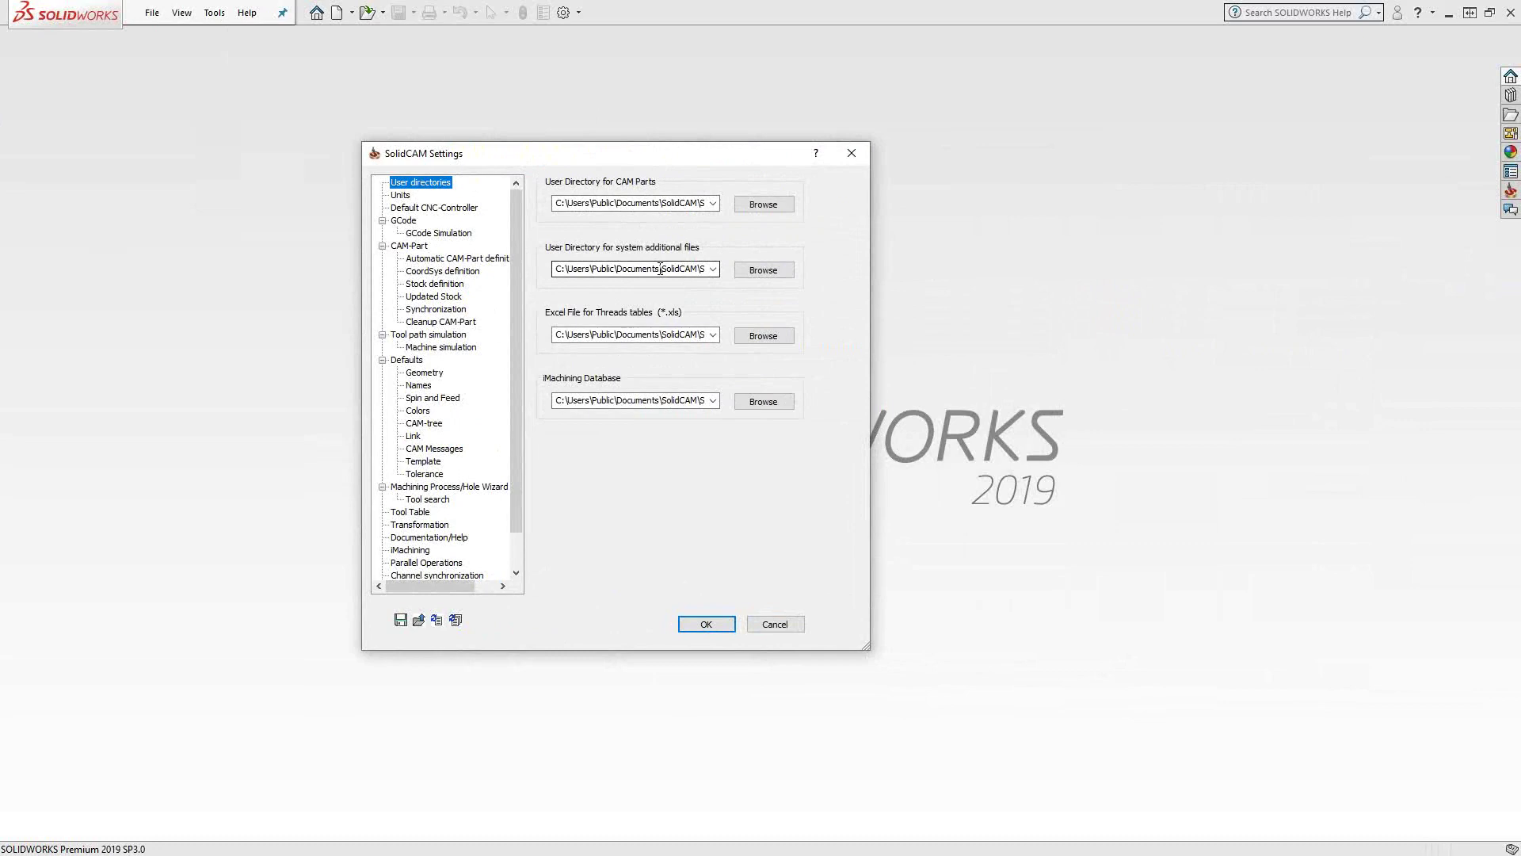
click(402, 197)
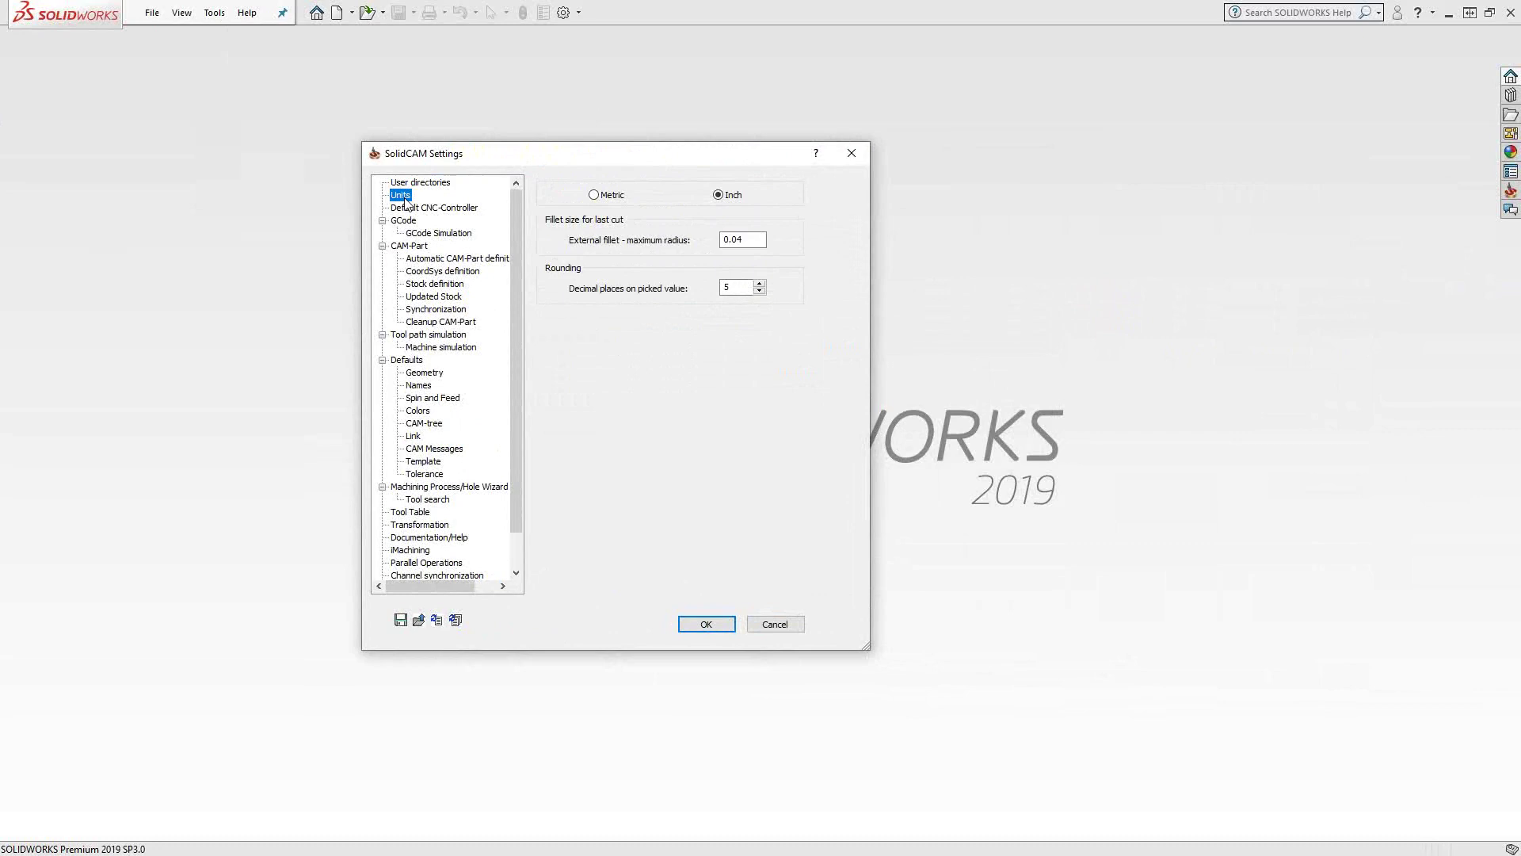
click(413, 210)
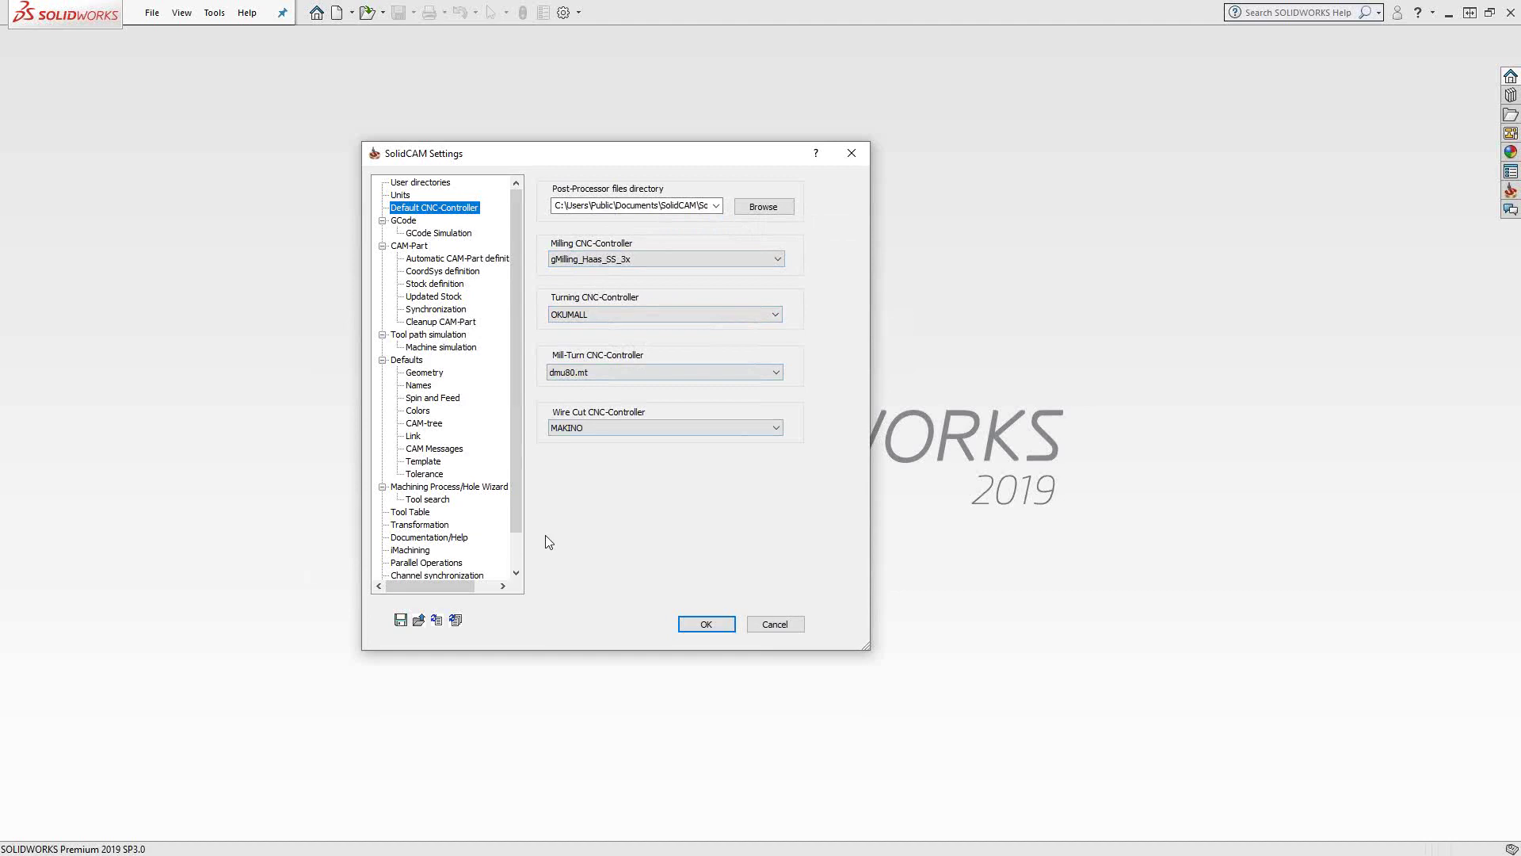
click(401, 219)
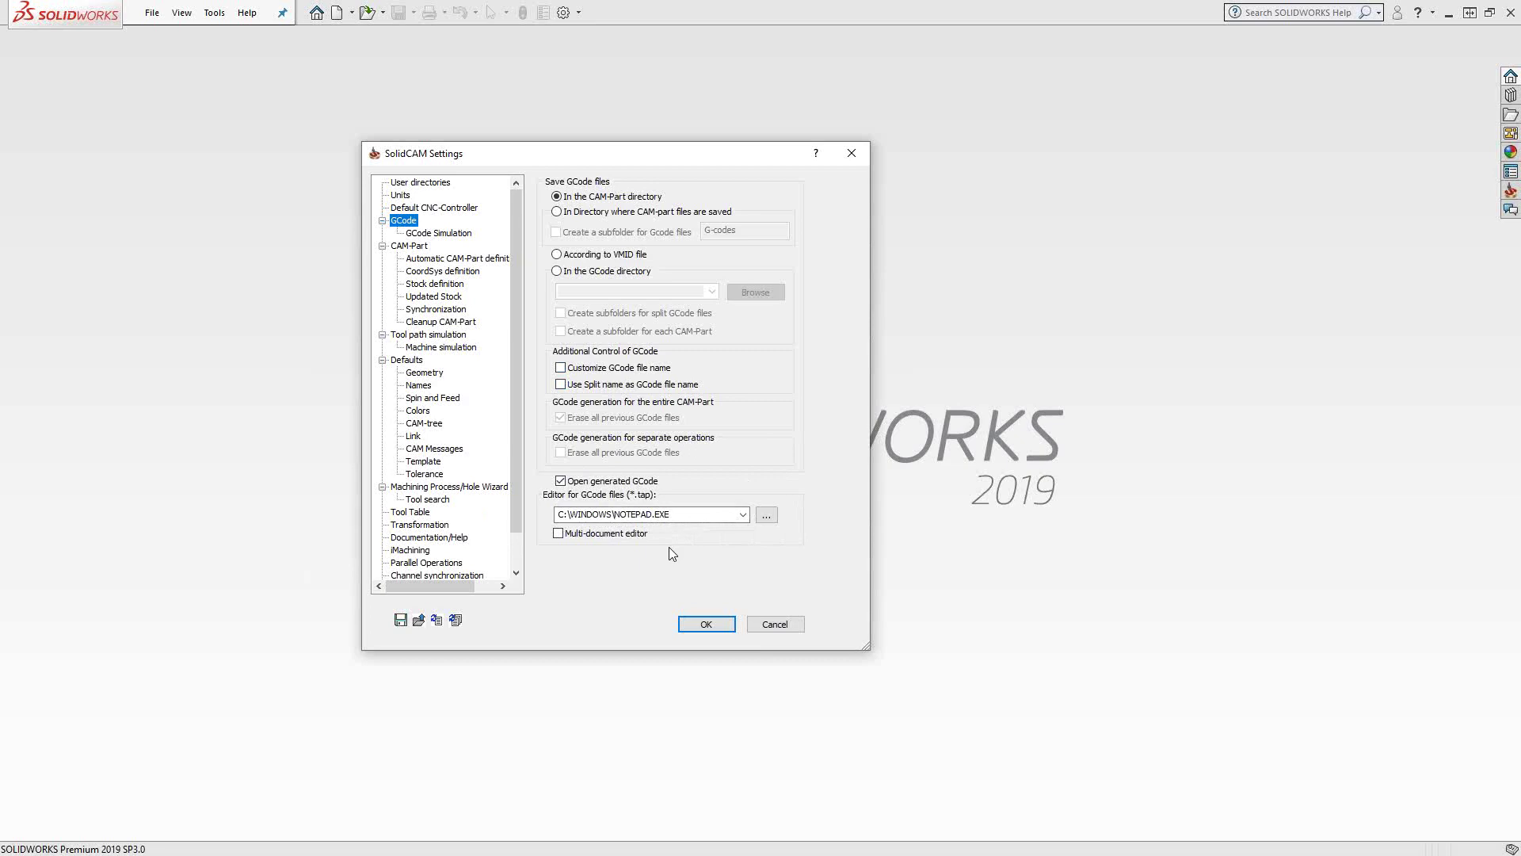
click(410, 247)
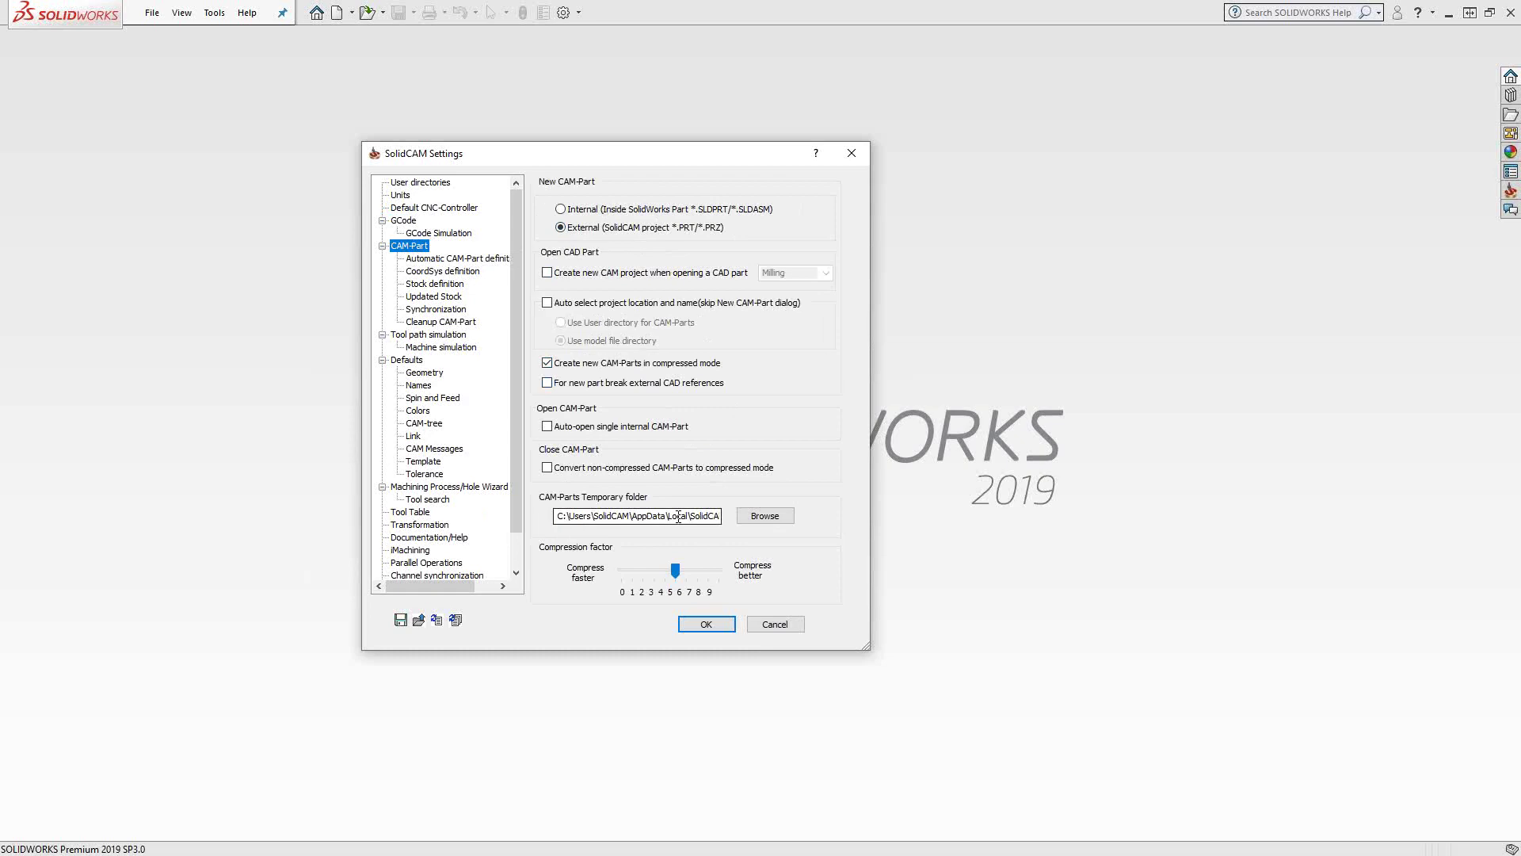
- Compare the automatic CAM-Part definition options for milling, mill-turn and turning
click(453, 262)
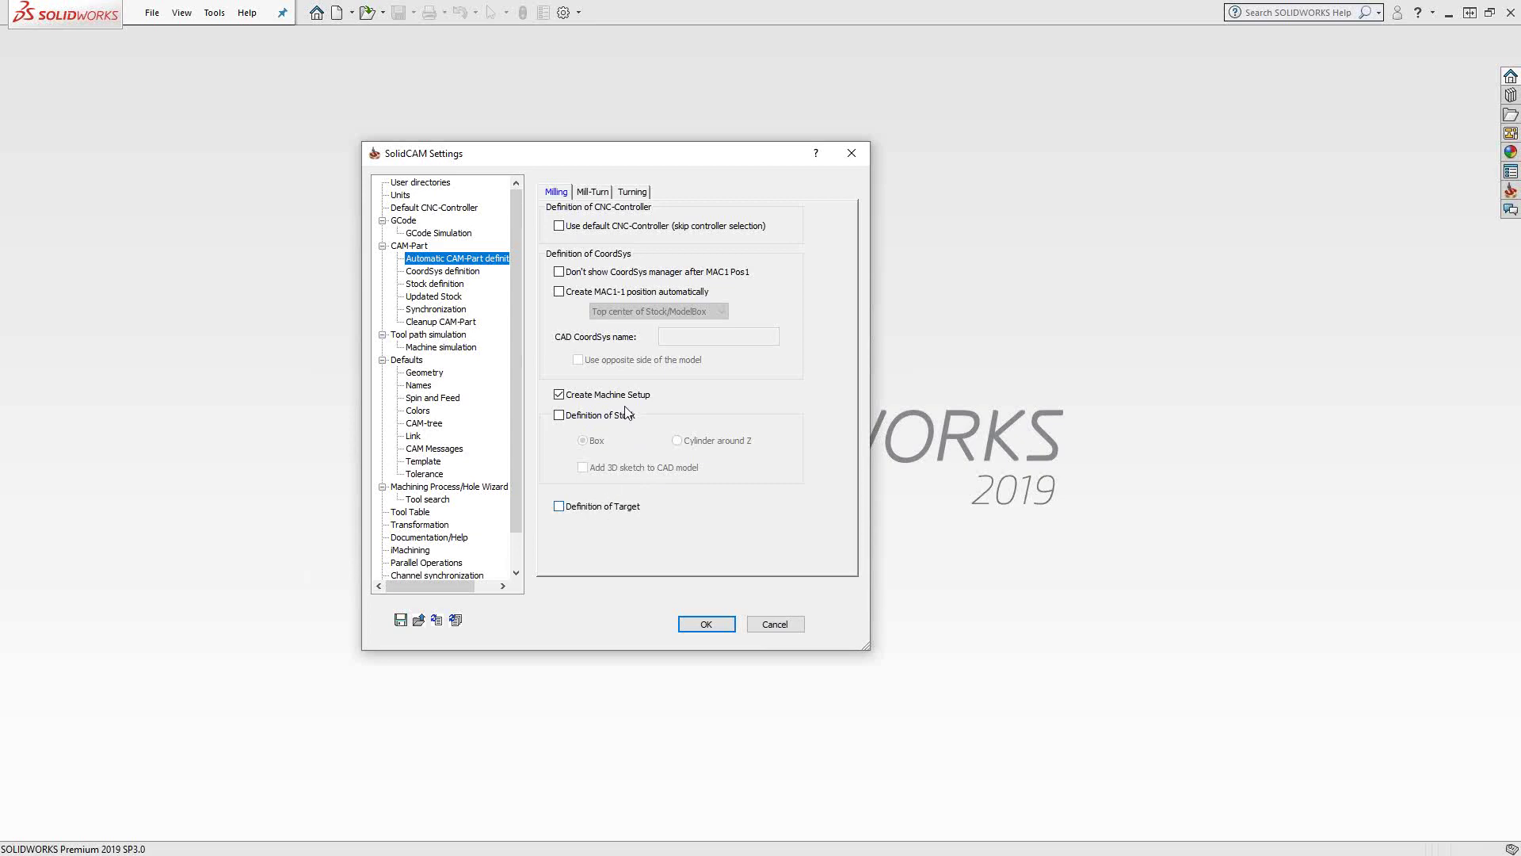
click(594, 192)
click(632, 193)
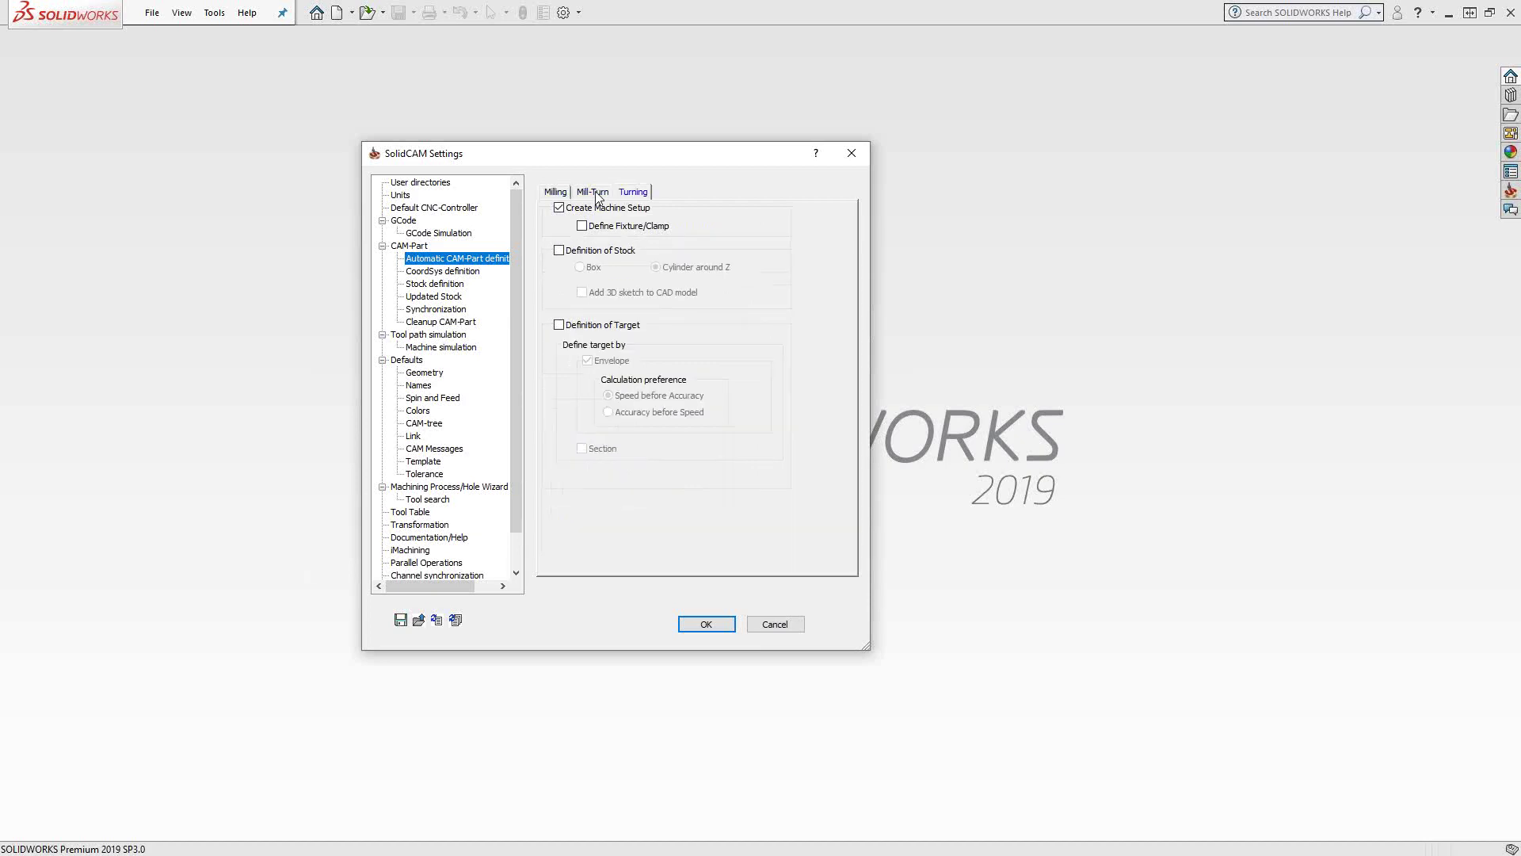
click(595, 193)
click(557, 192)
click(595, 194)
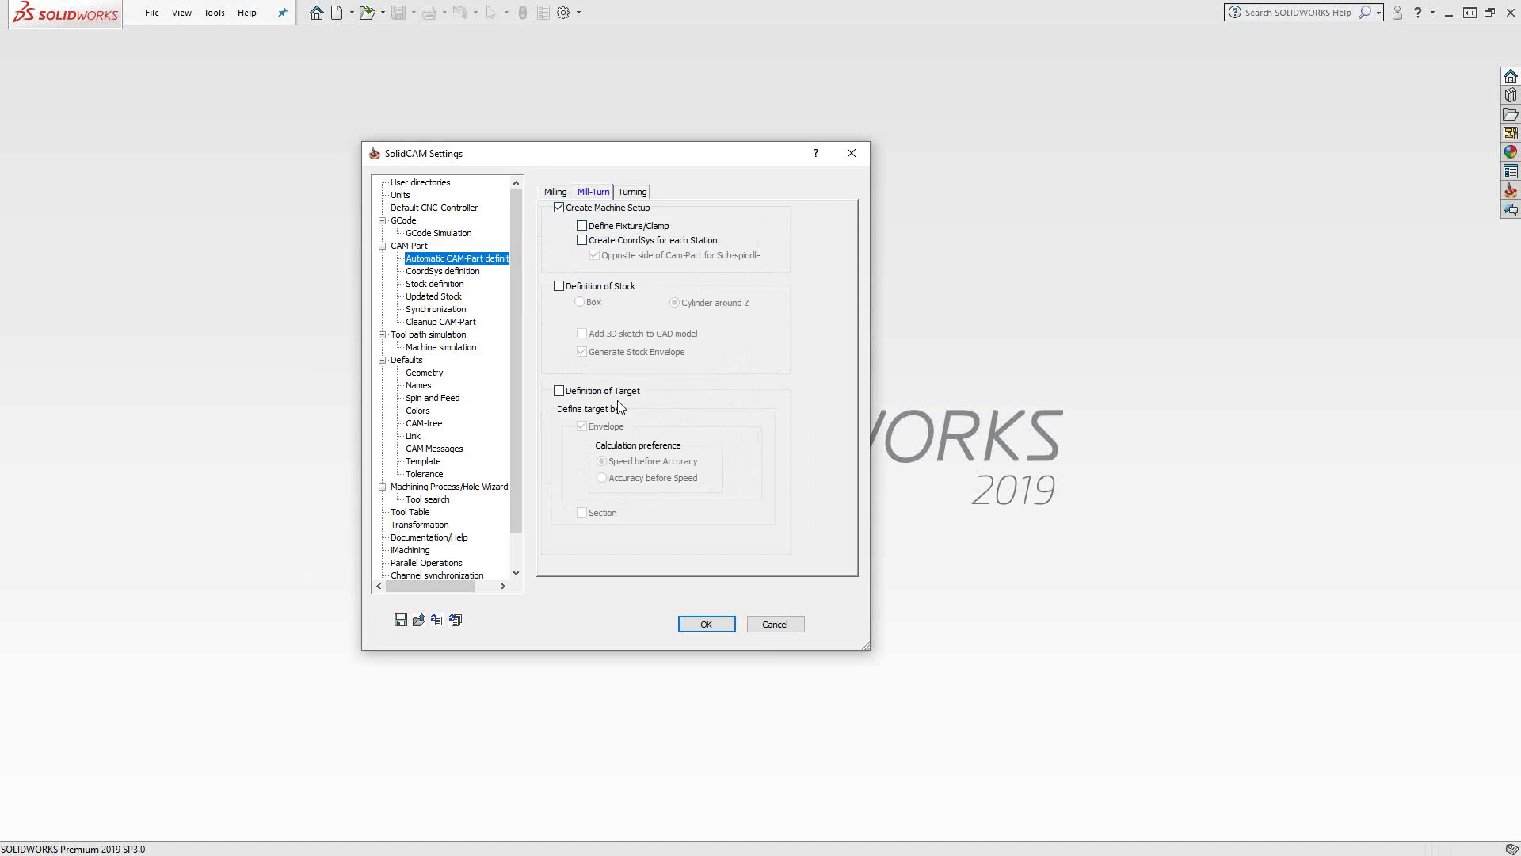
- Examine the CoordSys definition defaults for tool start level delta, clearance level delta and tool Z-level
click(434, 272)
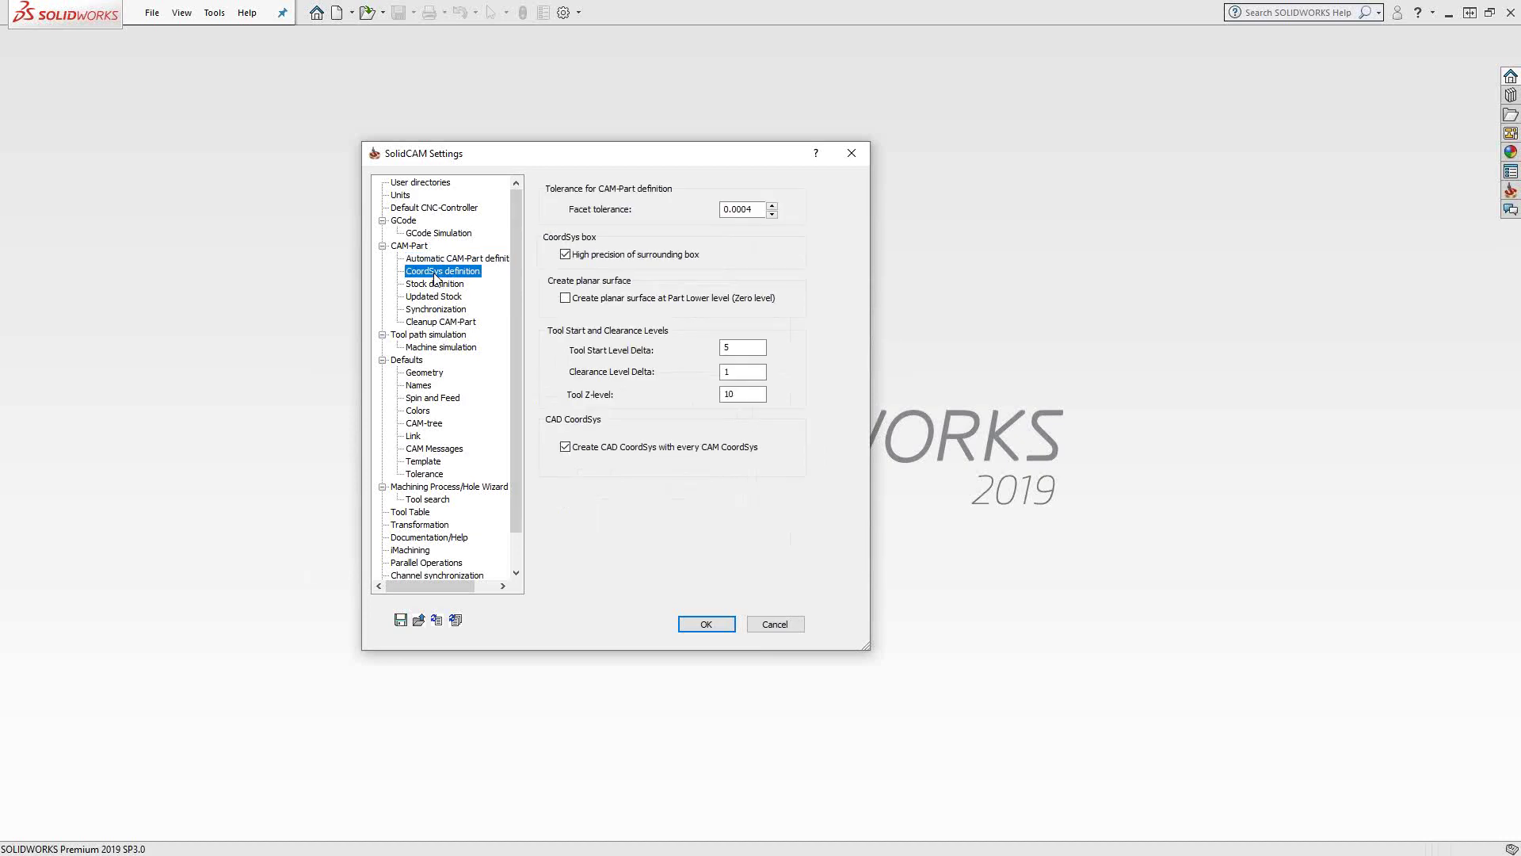
double_click(739, 348)
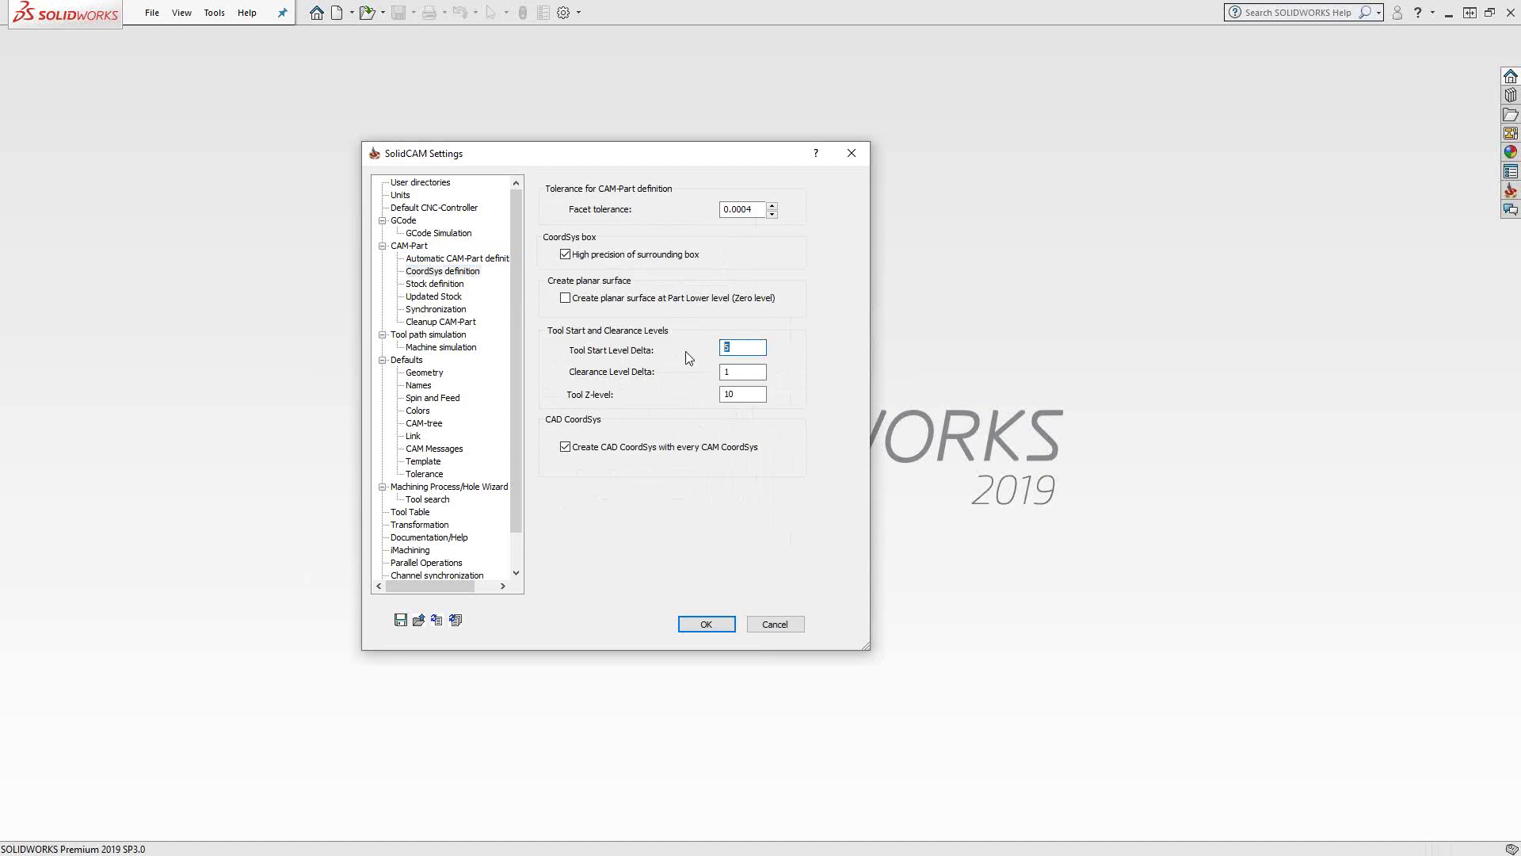
double_click(748, 373)
double_click(742, 394)
- Set the X+, Y+ and Z+ box offsets to 0 in the default 3D box stock definition
click(432, 285)
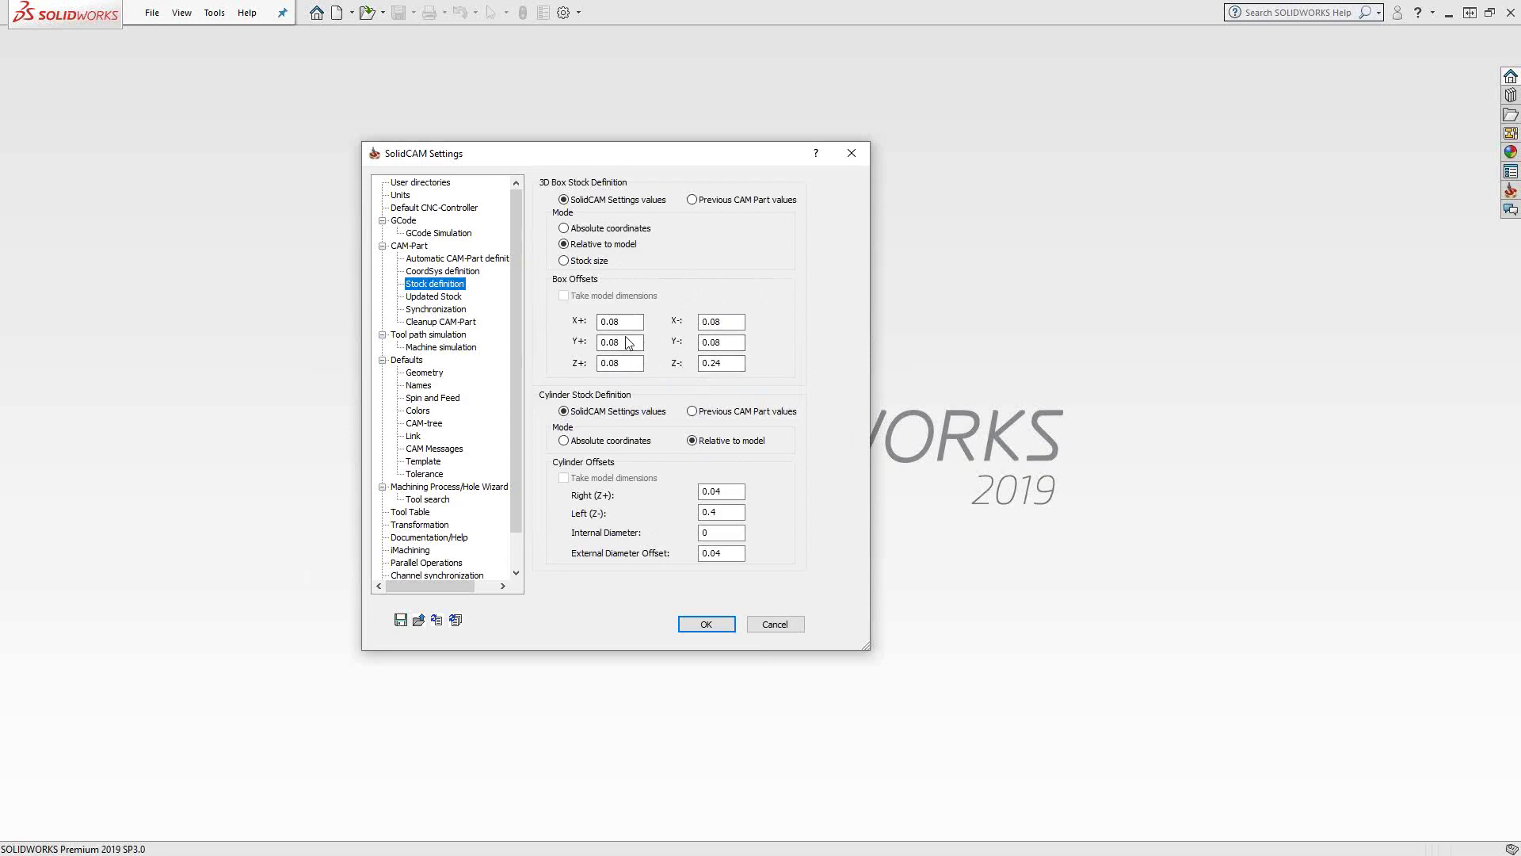
double_click(626, 322)
text(0)
double_click(622, 342)
text(0)
double_click(622, 363)
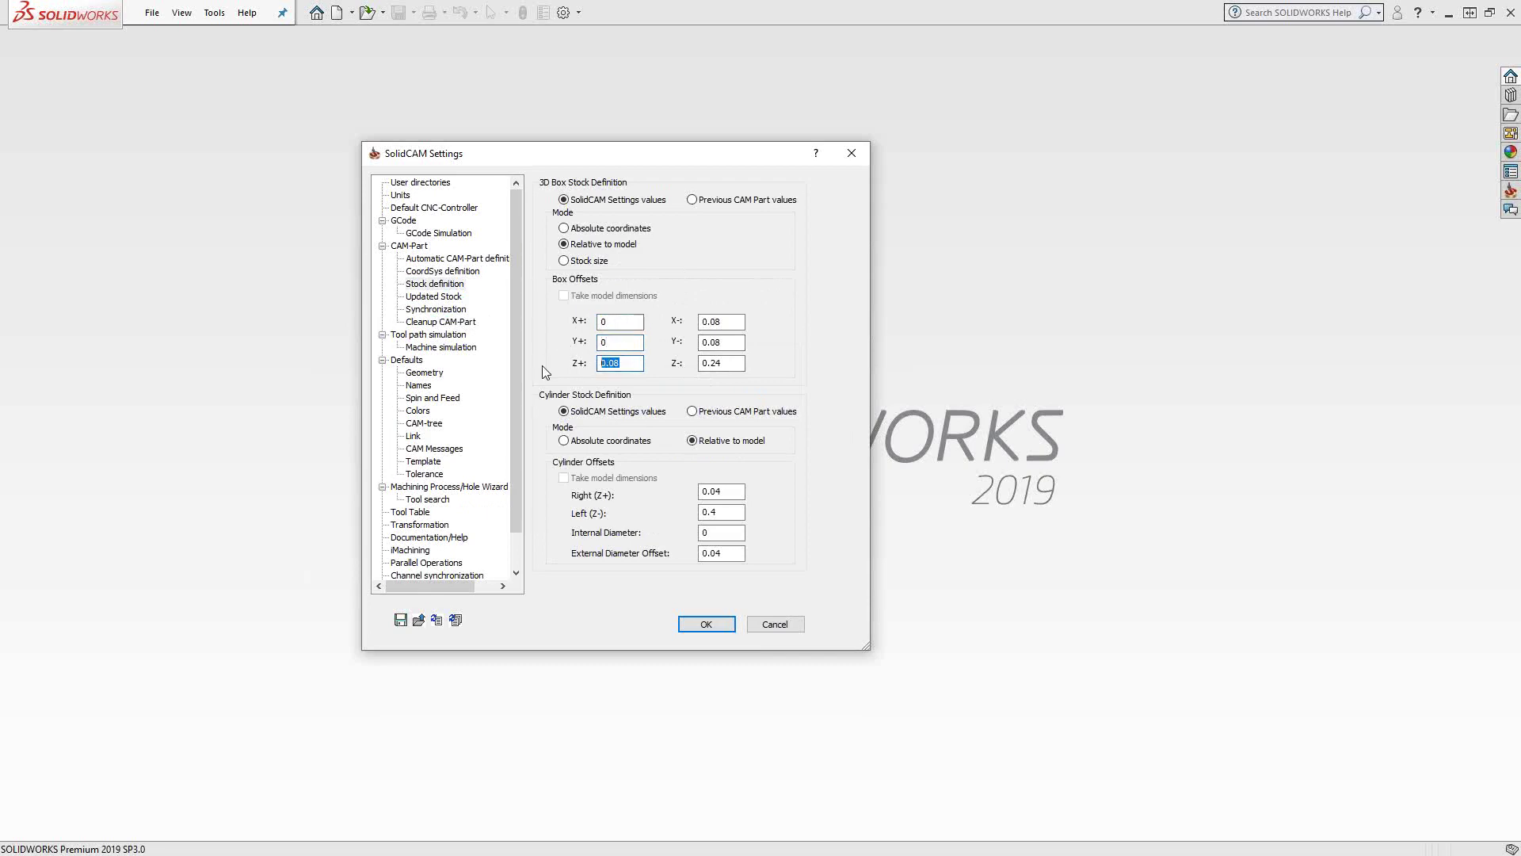
text(0)
- Set the X-, Y- and Z- box offsets to 0 in the default 3D box stock definition
double_click(717, 321)
text(0)
double_click(713, 342)
text(0)
double_click(708, 363)
text(0)
- Examine the general and geometry defaults and the iMachining settings, including the default material database choices
click(414, 359)
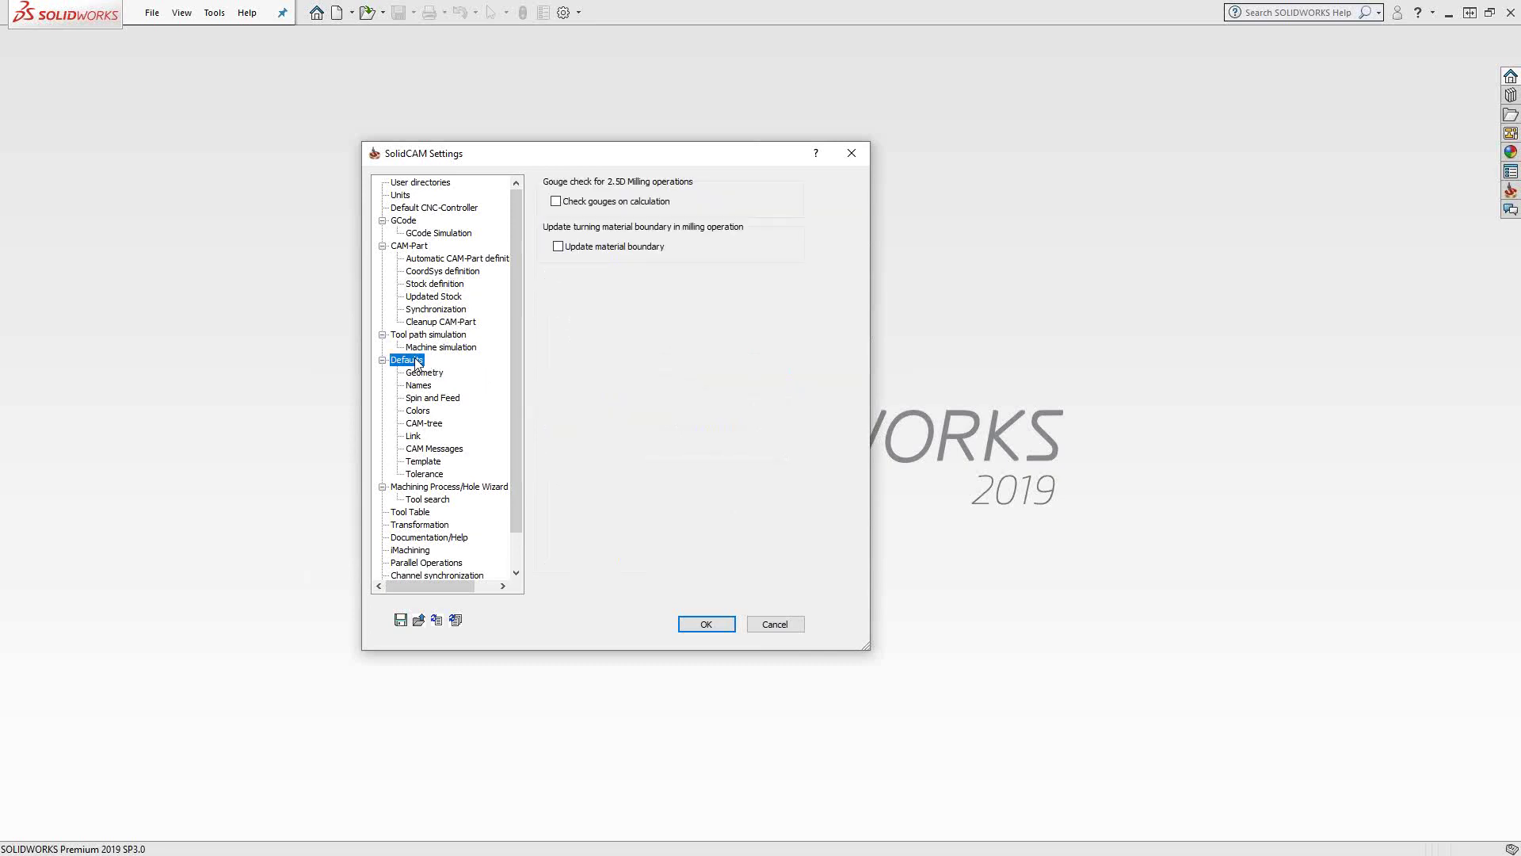
key(Down)
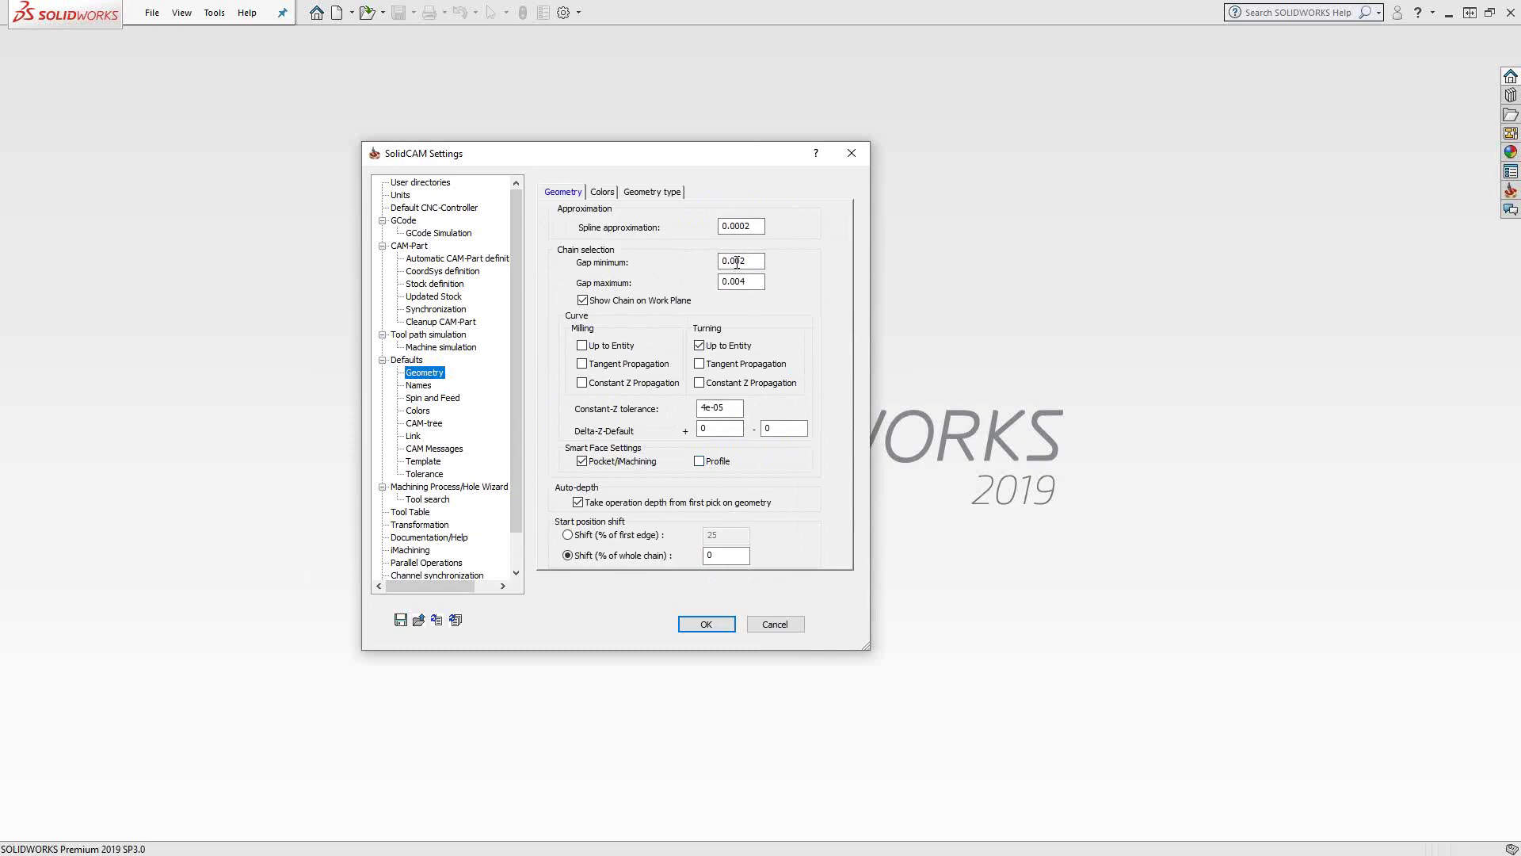
scroll(515, 403, down, 1)
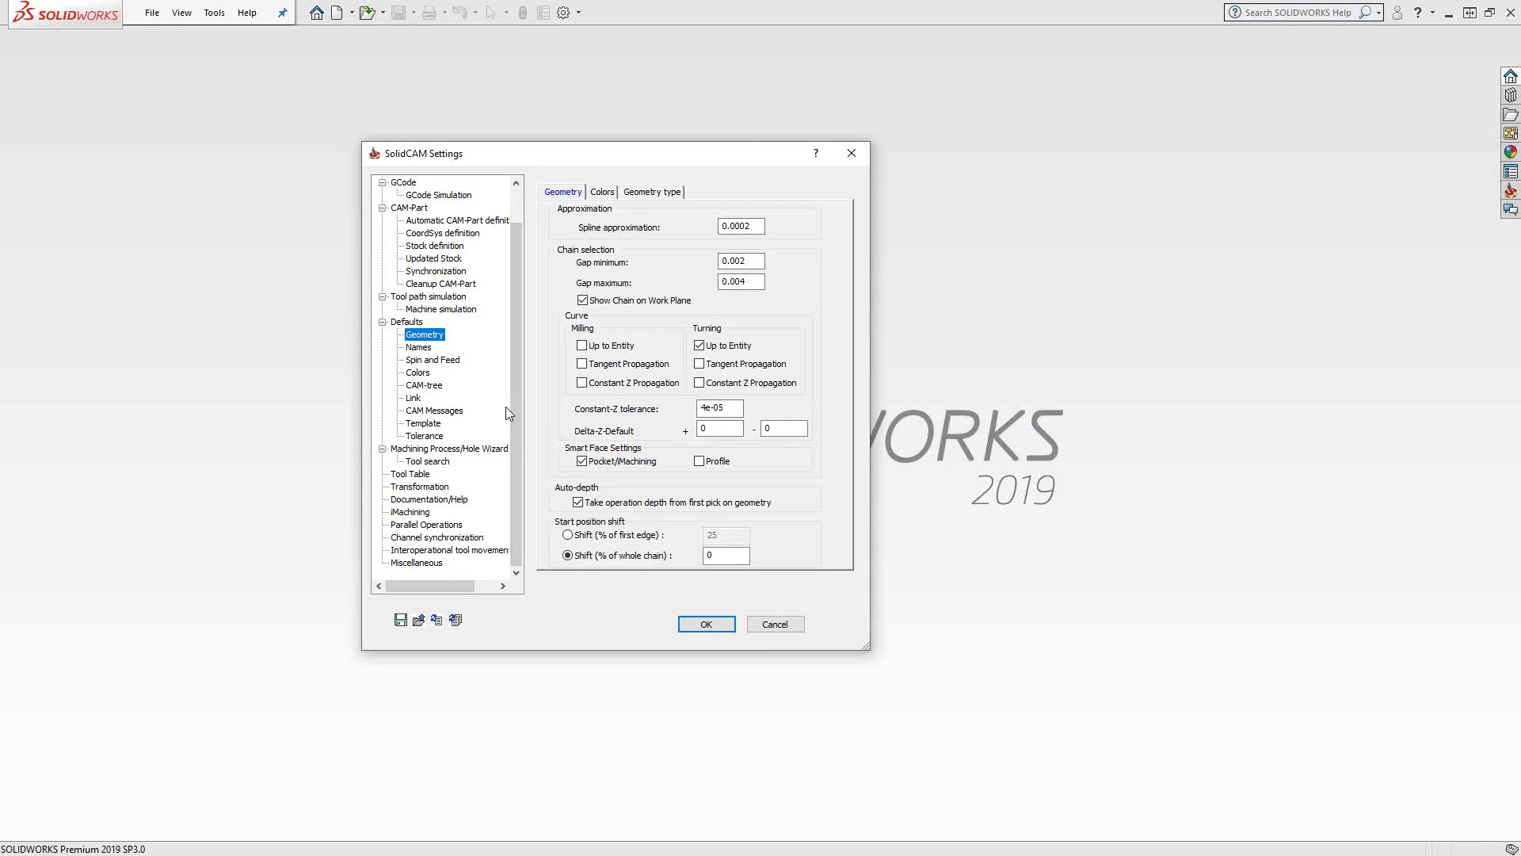
click(422, 514)
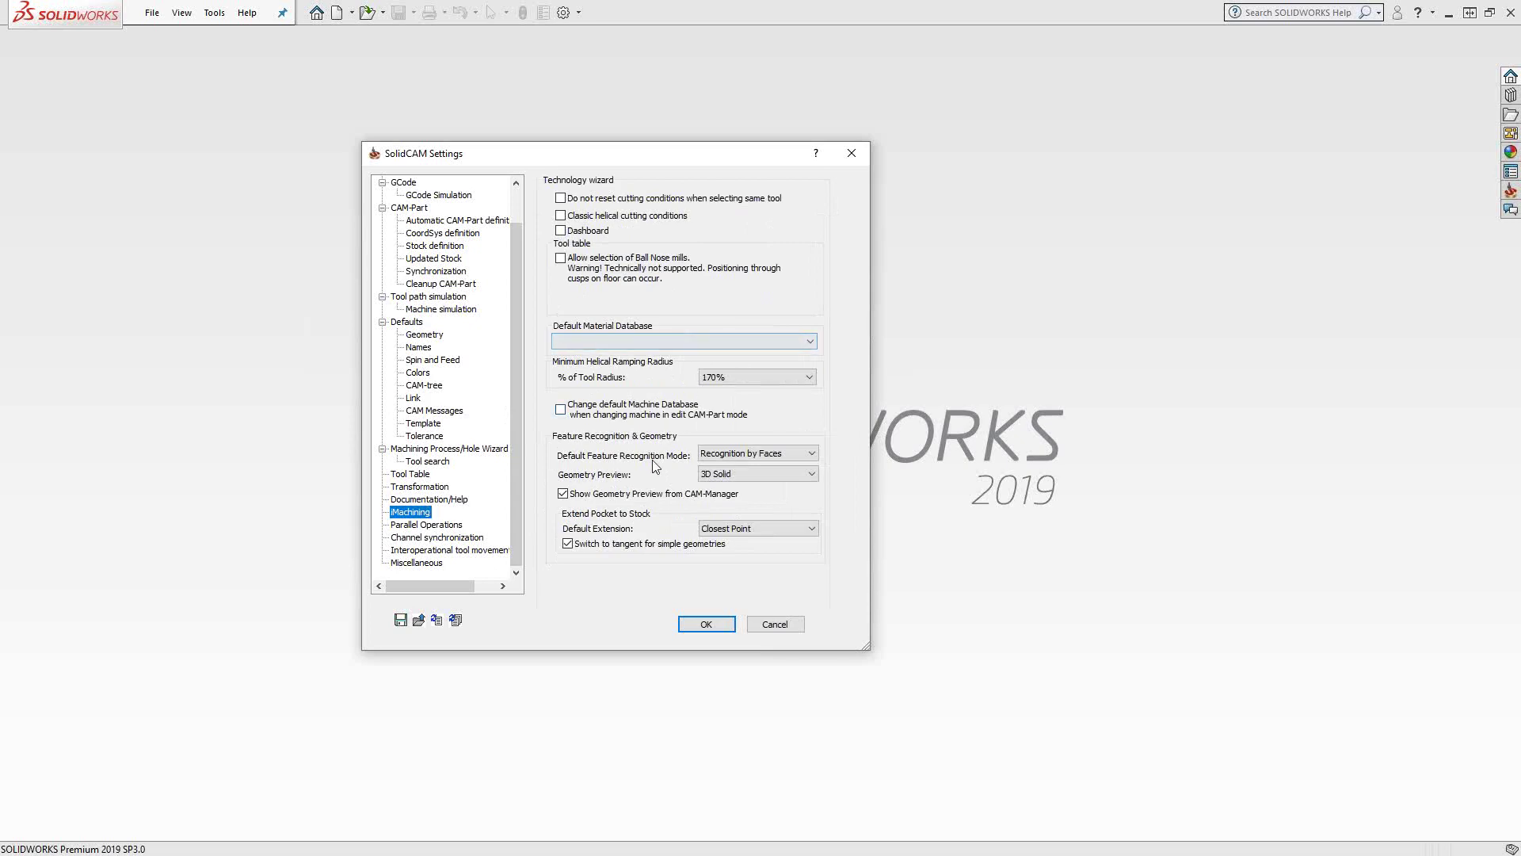
click(808, 341)
click(811, 343)
- Review the miscellaneous settings and recheck the default CNC-controller, CAM-Part and automatic CAM-Part definition options
click(414, 564)
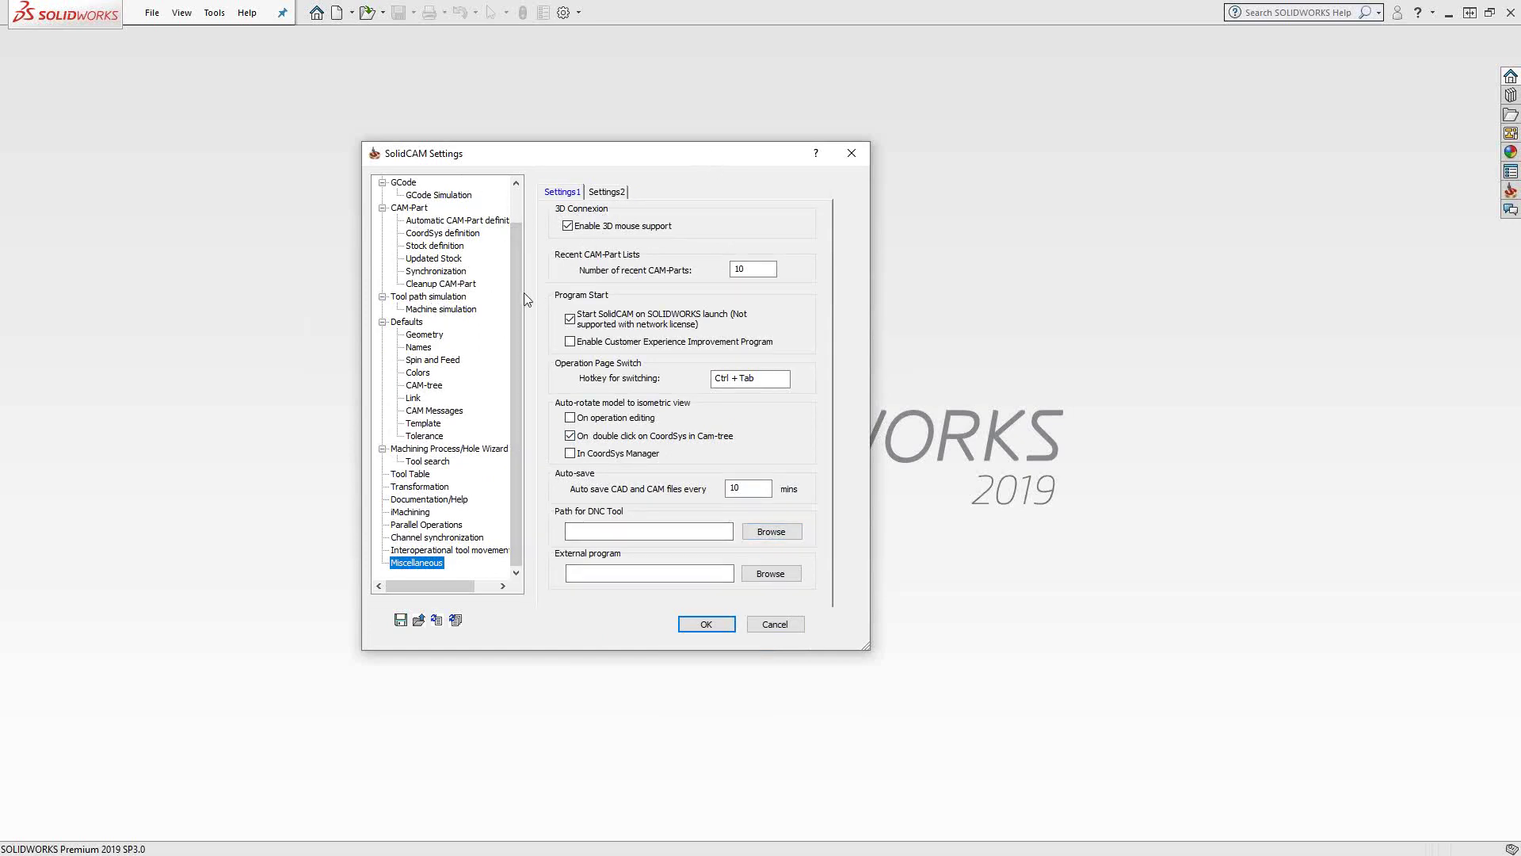
scroll(516, 237, up, 1)
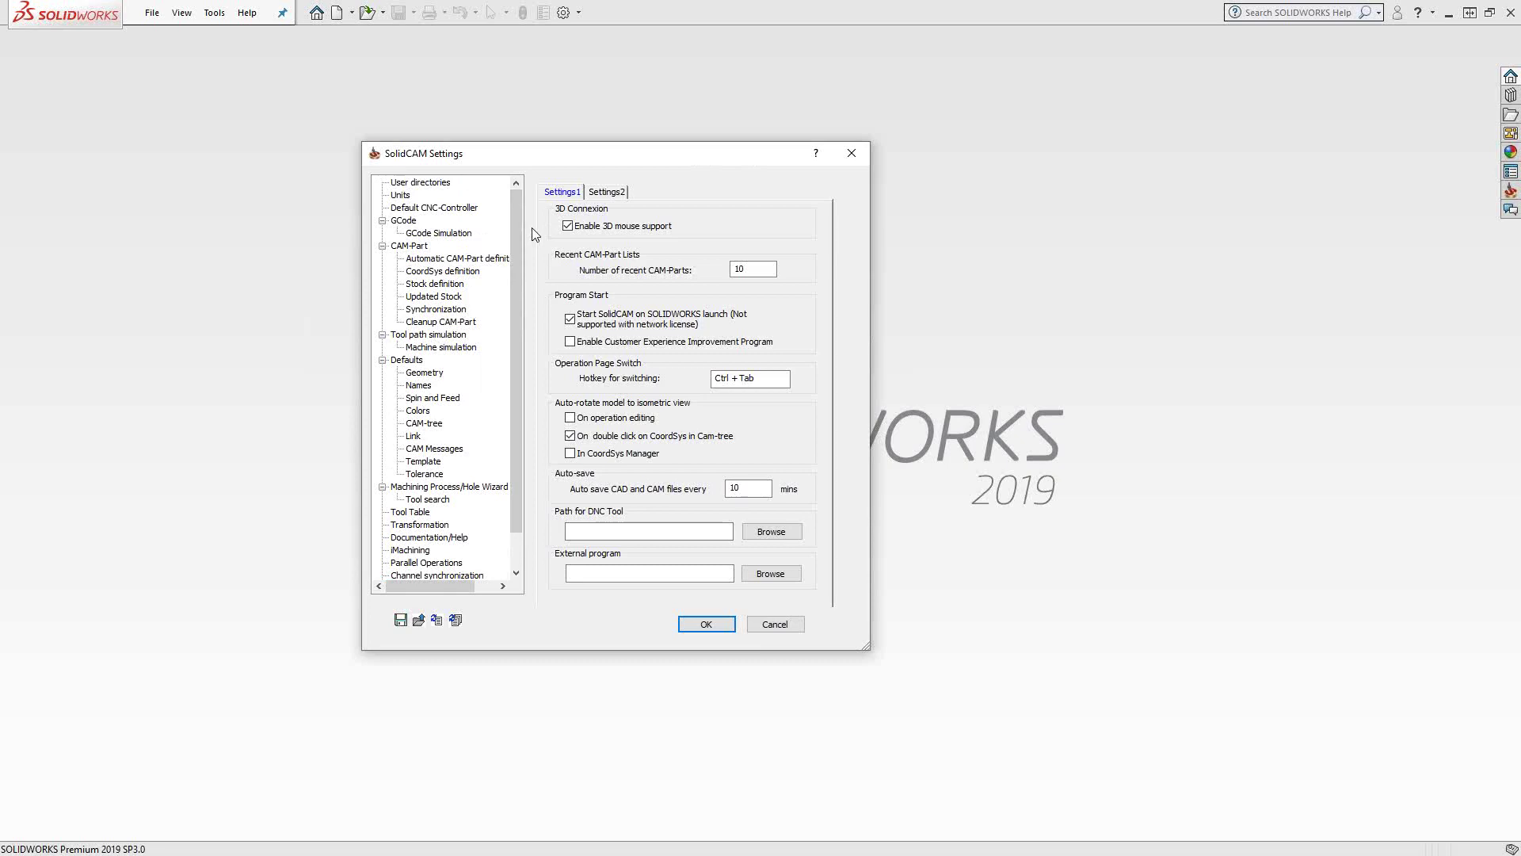
click(438, 210)
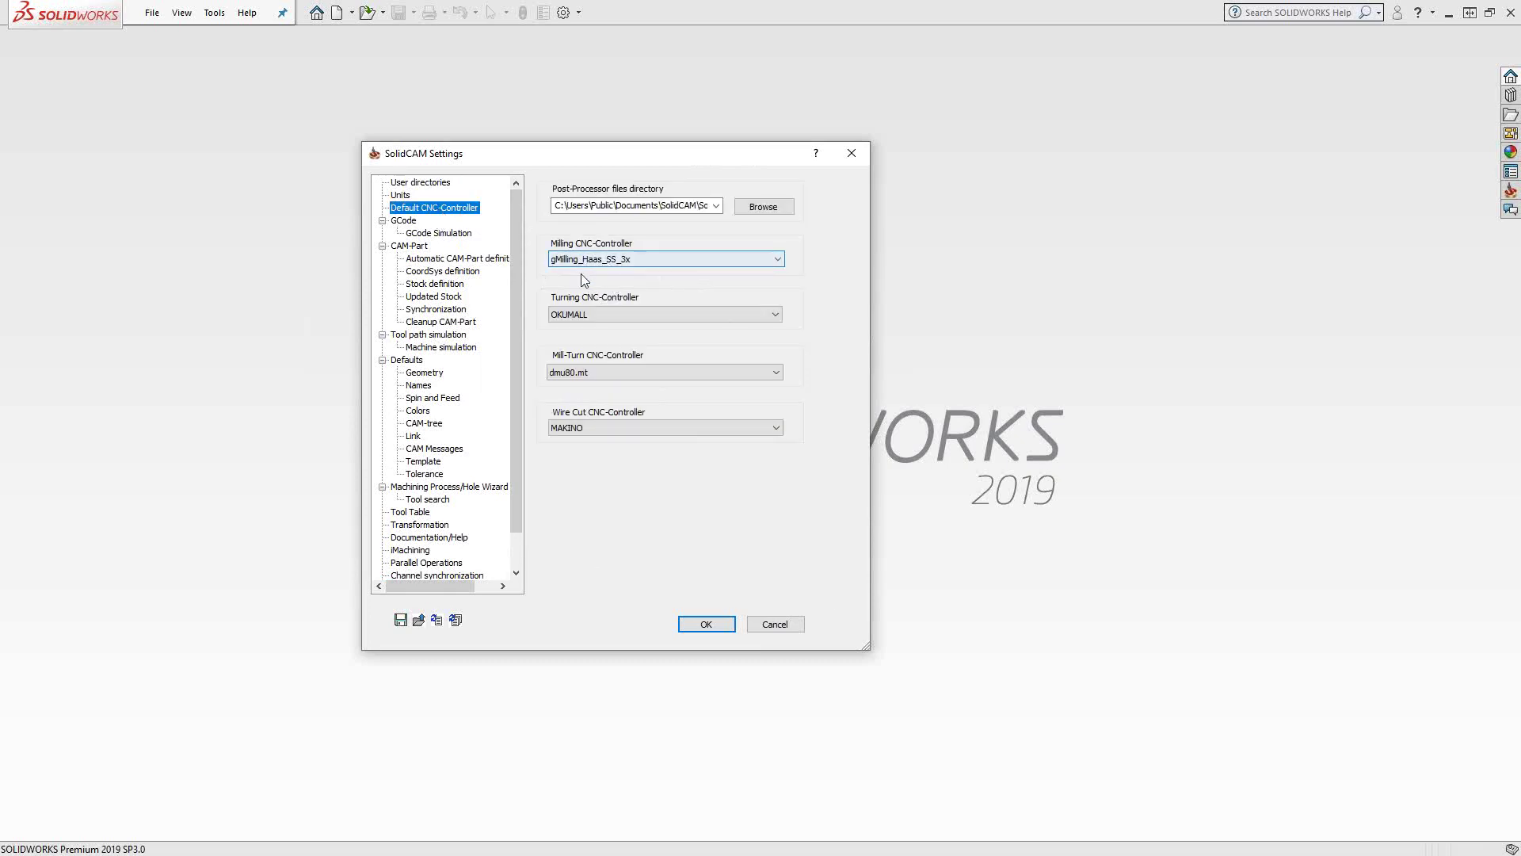
click(411, 247)
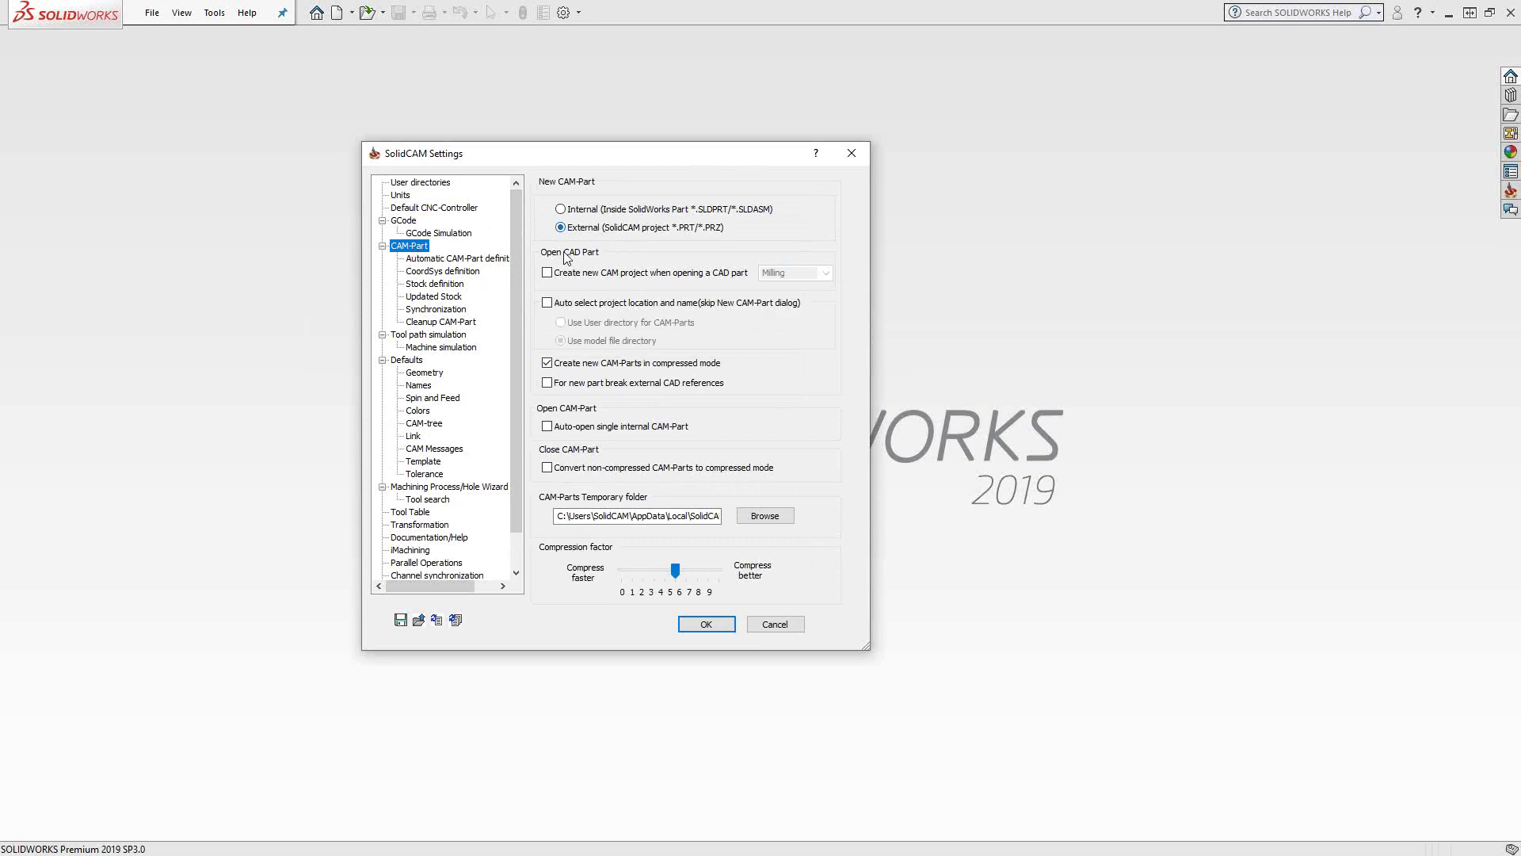
click(453, 261)
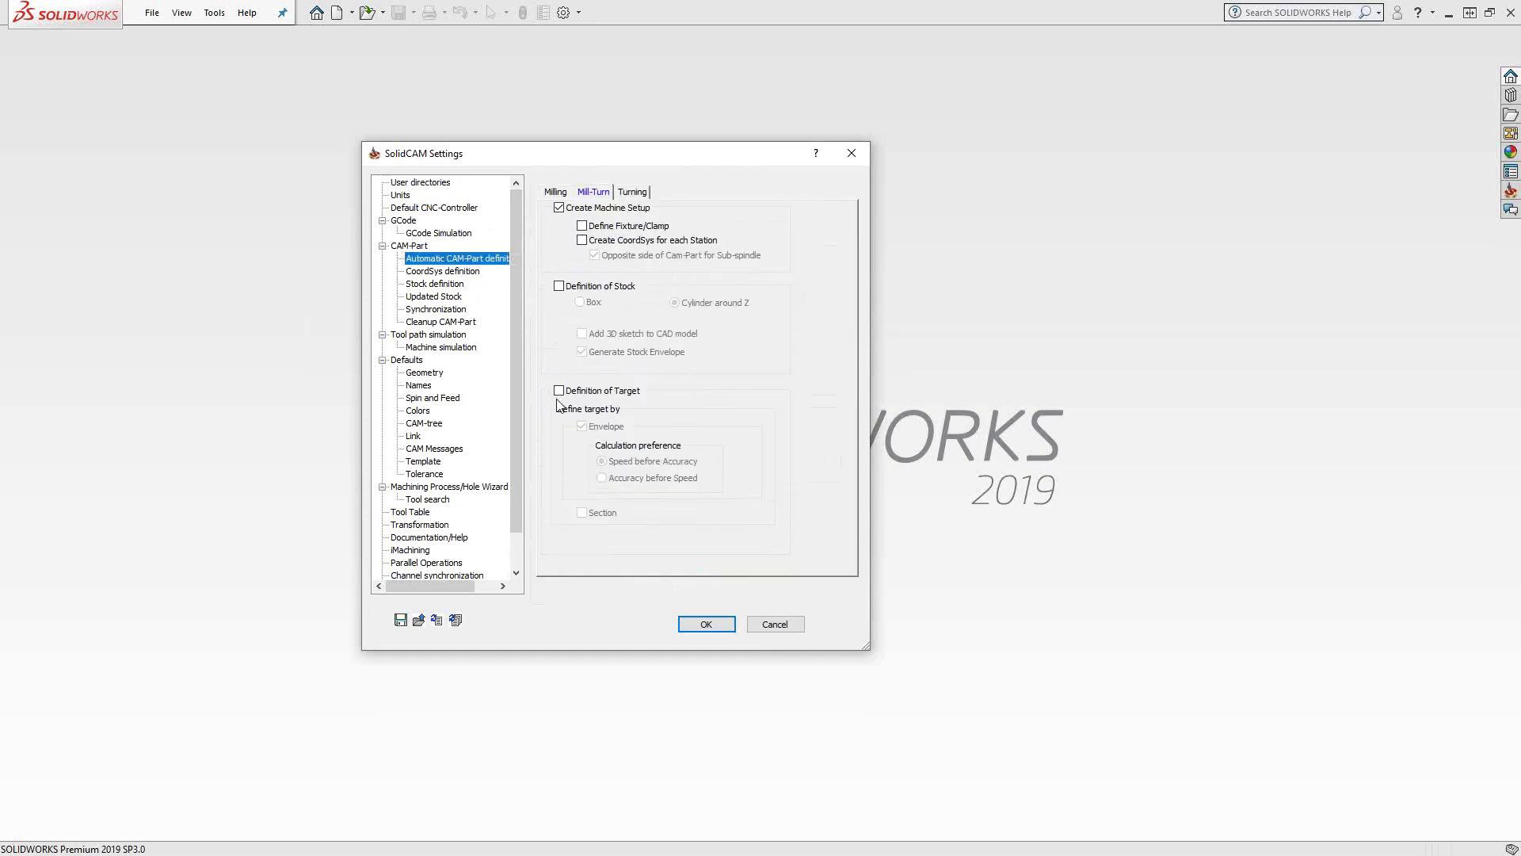